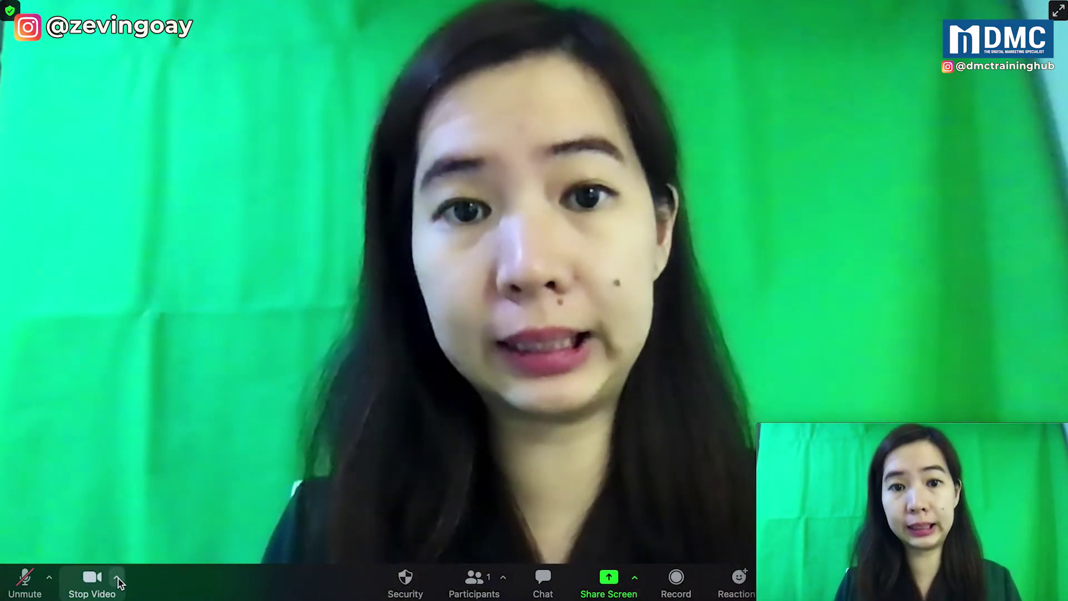
Open Choose Virtual Background from the camera options to reach Background & Filters.
left_click(118, 579)
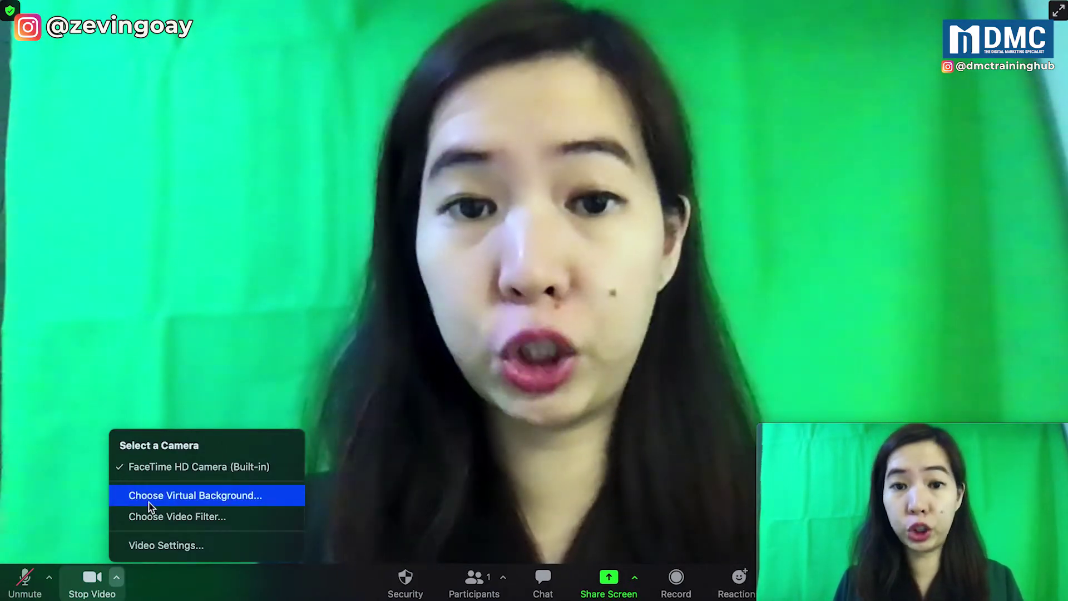
left_click(149, 501)
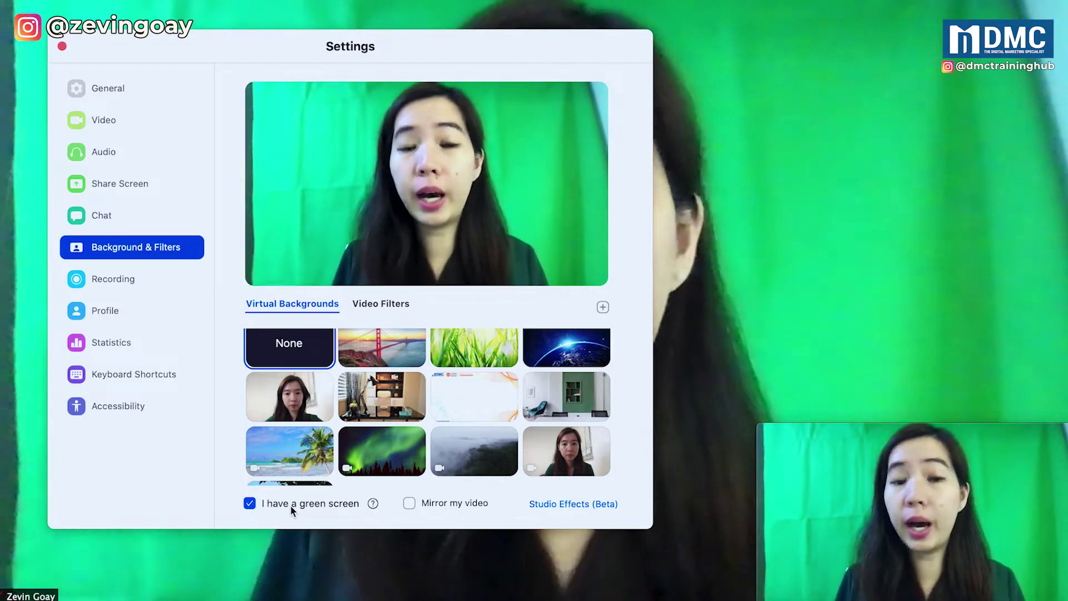
Set the Golden Gate Bridge image as the virtual background and begin manual key-colour picking.
left_click(250, 504)
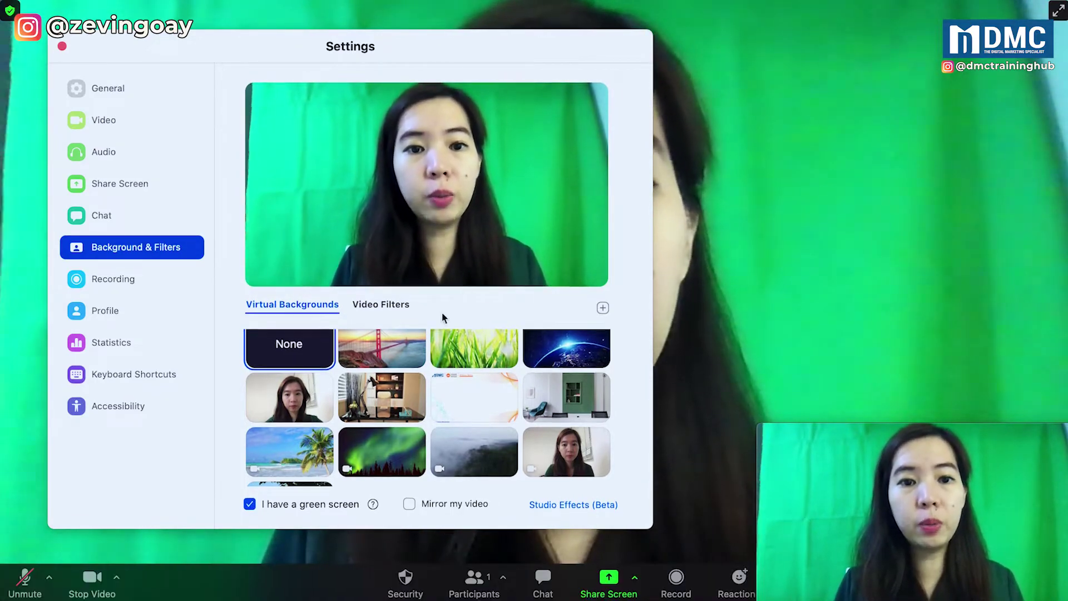
scroll(386, 394, "up", 2)
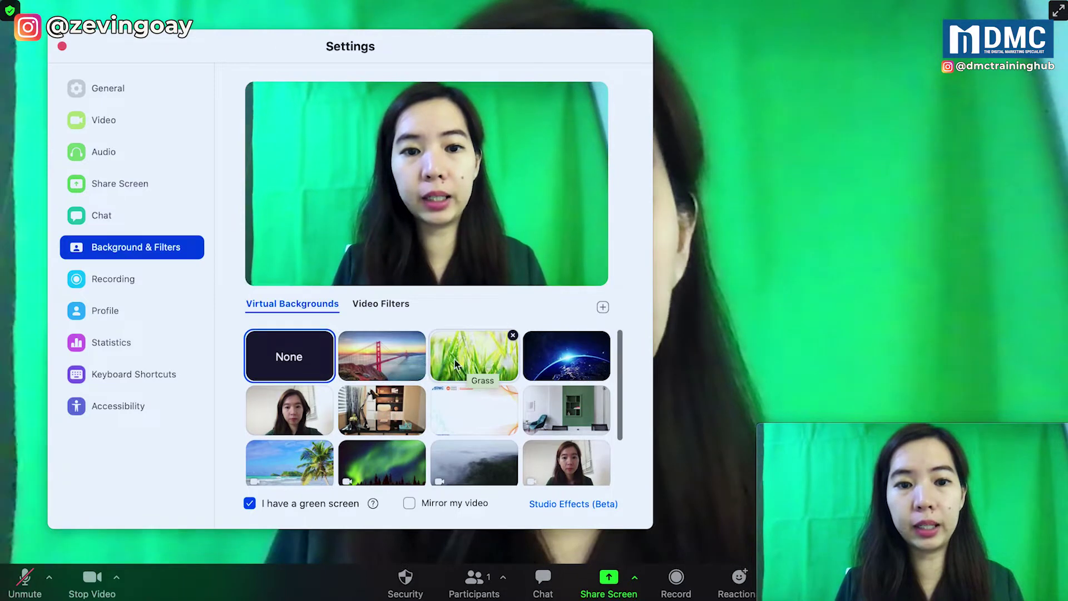
left_click(395, 371)
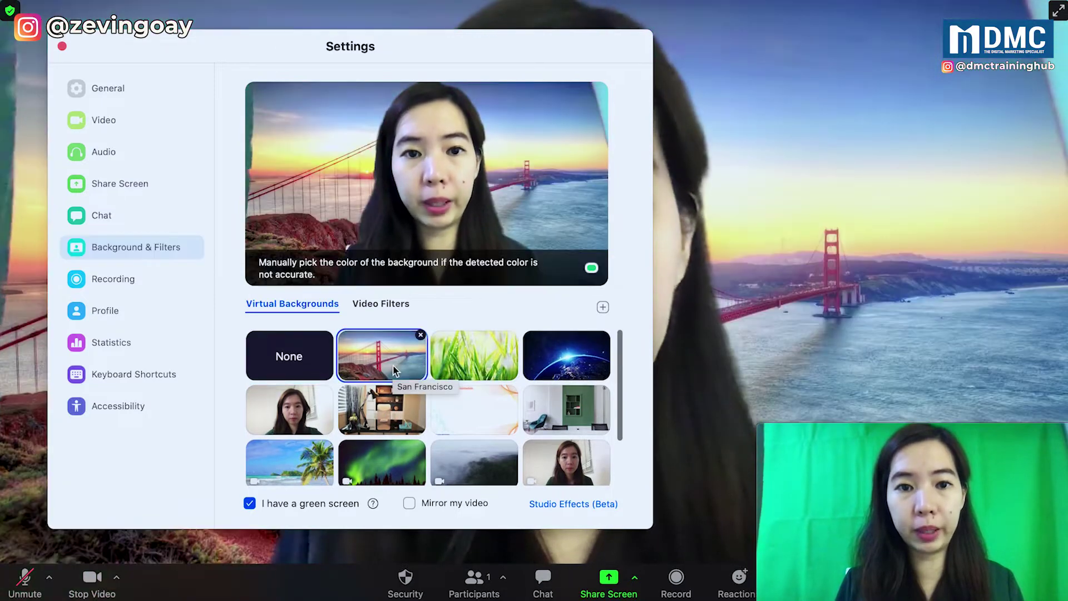
left_click(591, 269)
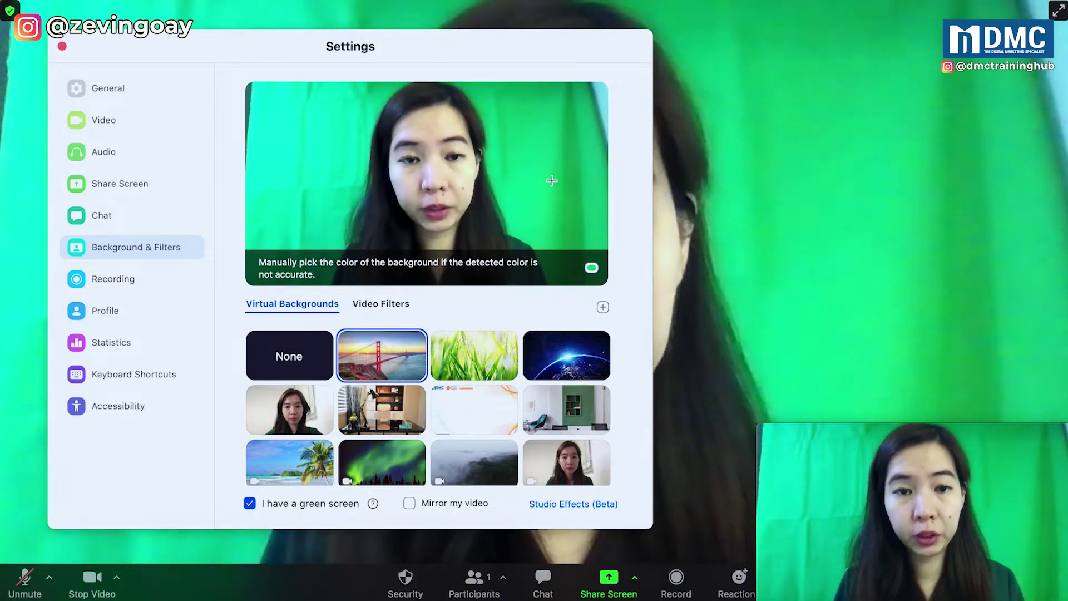
Sample the green wall in the preview as the green-screen key colour.
left_click(461, 171)
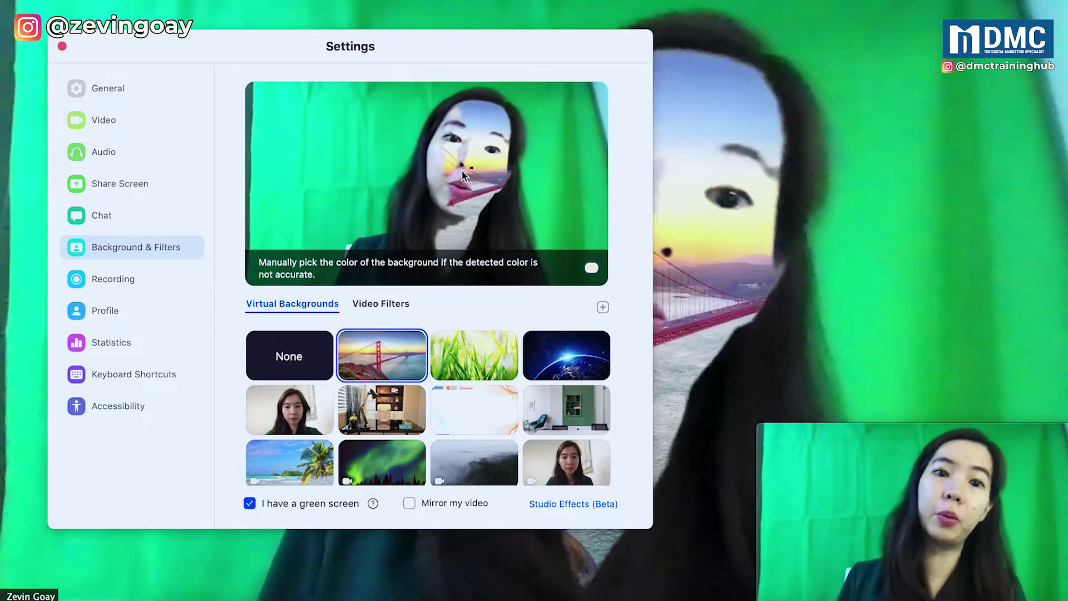
left_click(590, 267)
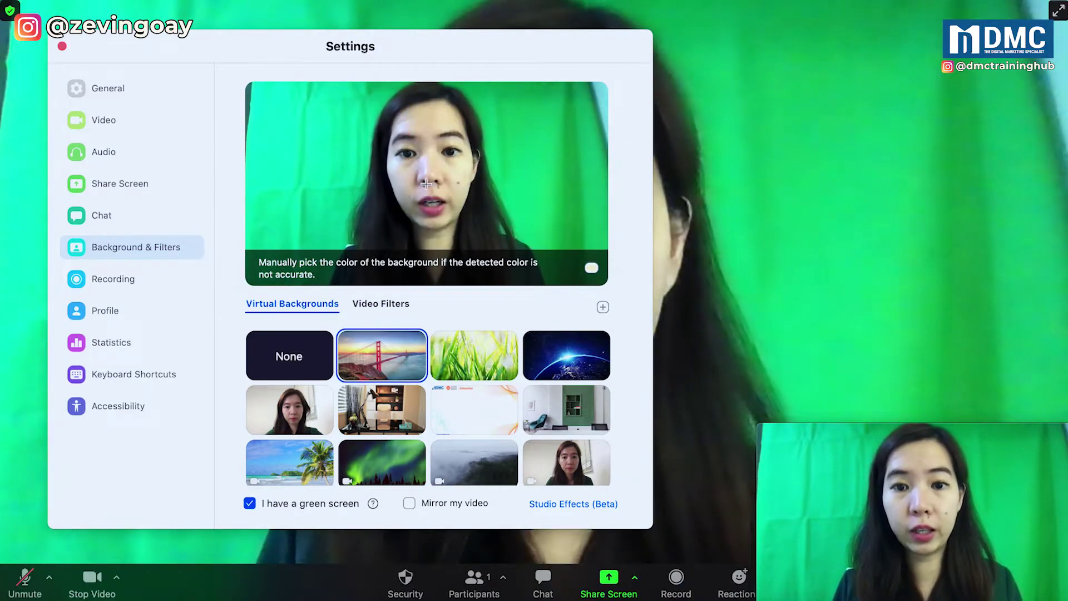
left_click(559, 155)
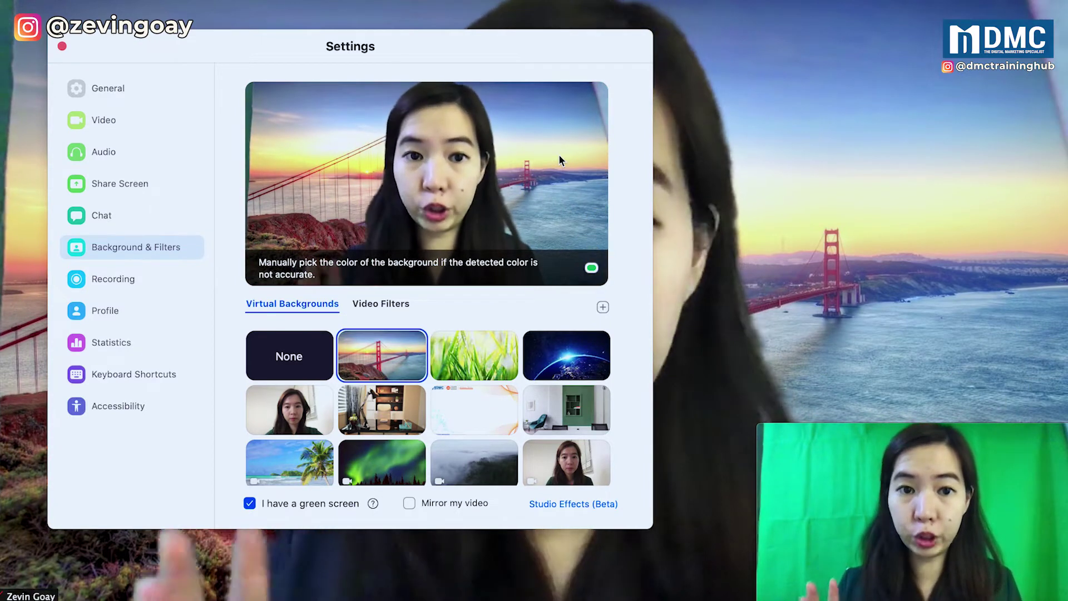
Try the Earth-from-space and grass backgrounds, settling on the office desk scene.
left_click(549, 347)
left_click(485, 359)
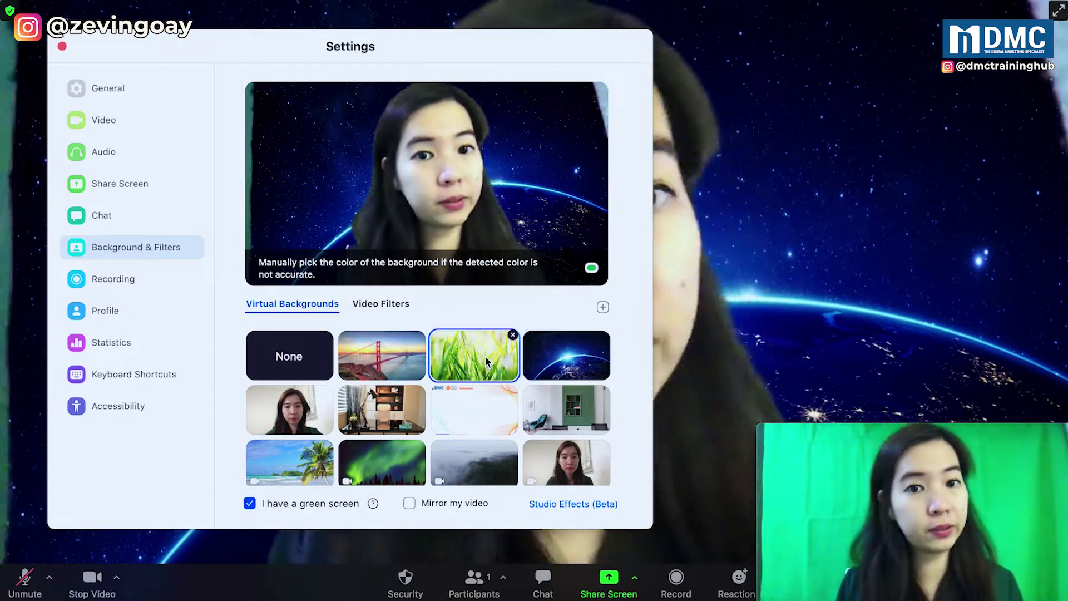
left_click(400, 410)
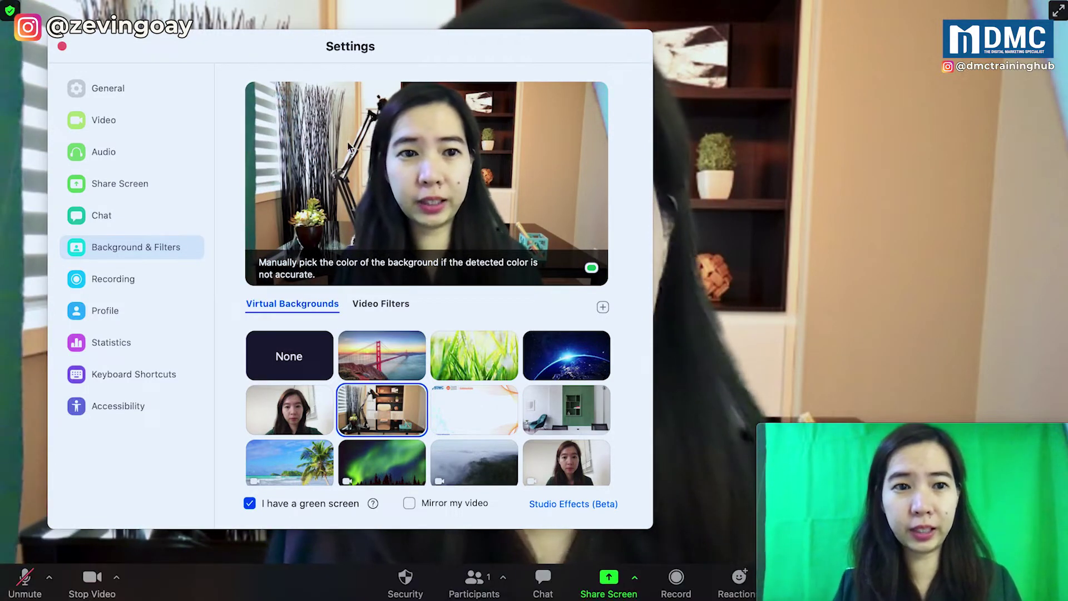
Switch back to the Golden Gate Bridge background and untick I have a green screen.
left_click(591, 267)
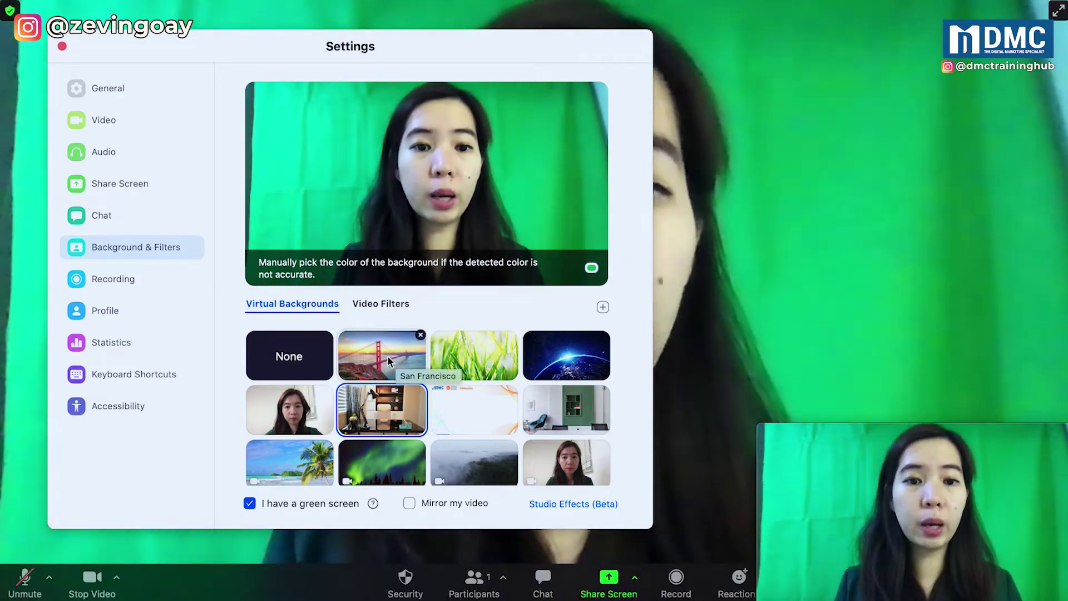
left_click(388, 358)
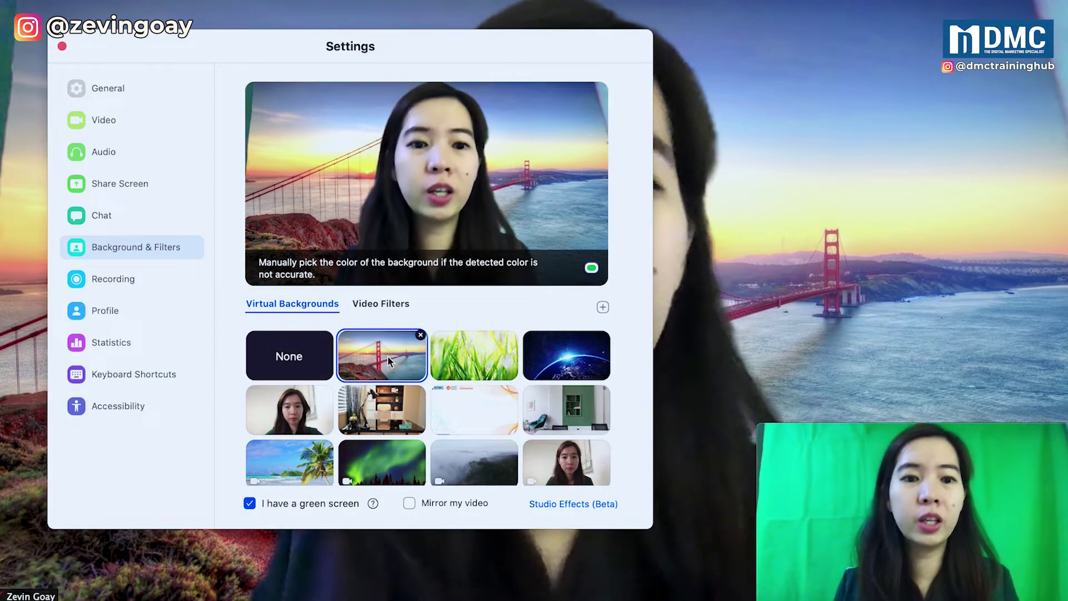
left_click(251, 504)
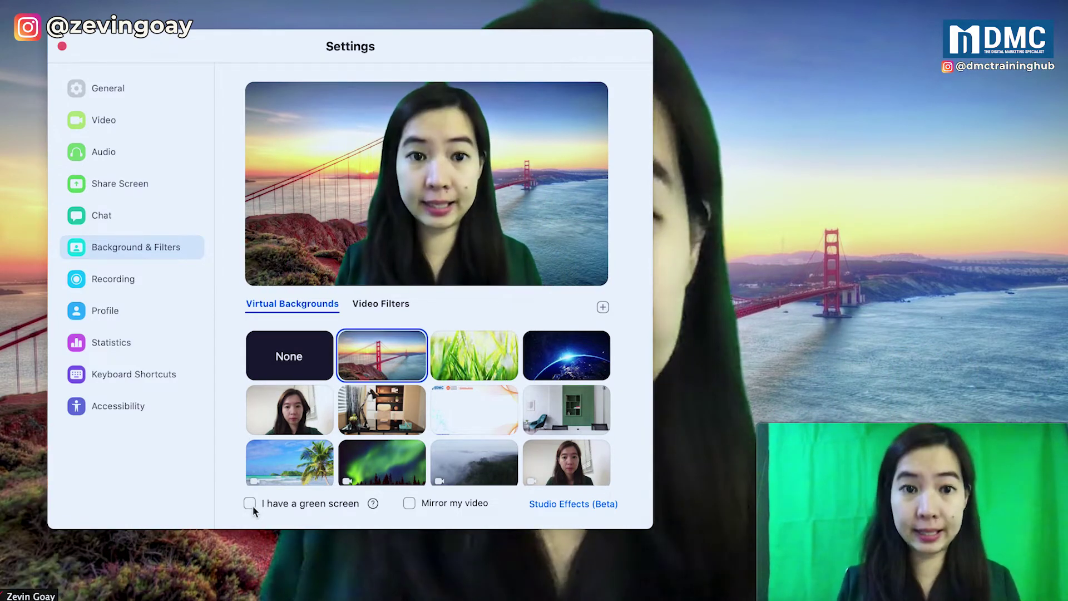
Select None, re-enable green screen, apply Golden Gate Bridge, and sample the room wall colour.
left_click(279, 356)
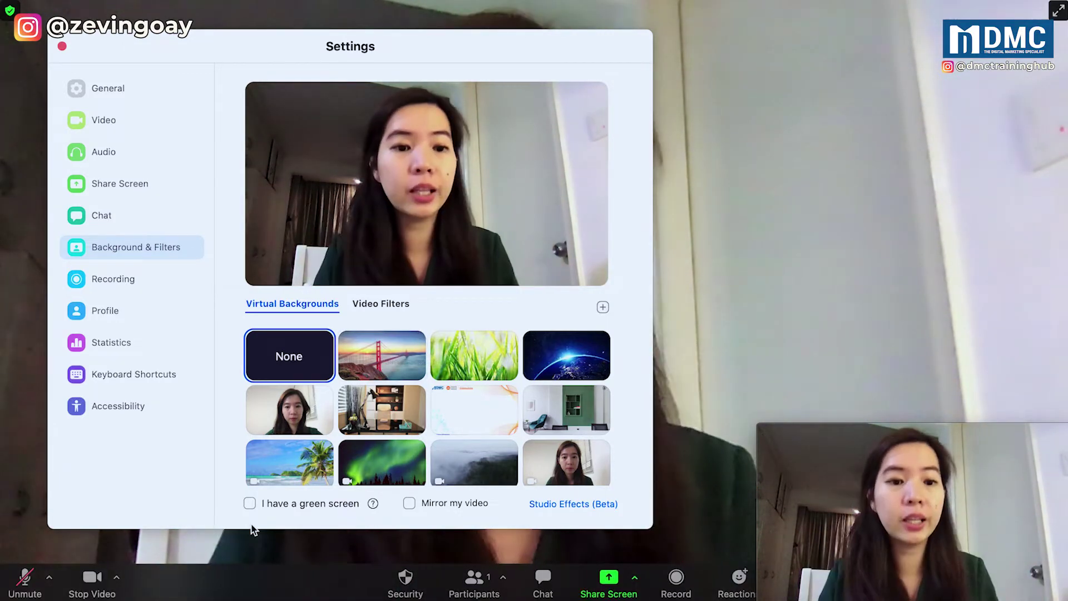
left_click(249, 503)
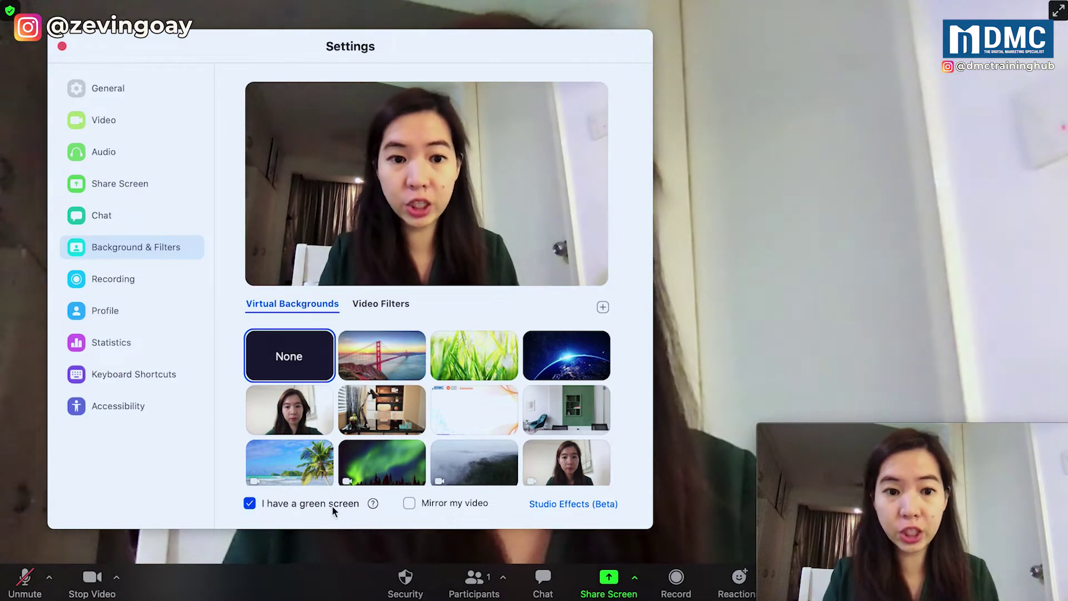
left_click(385, 372)
left_click(591, 268)
left_click(521, 151)
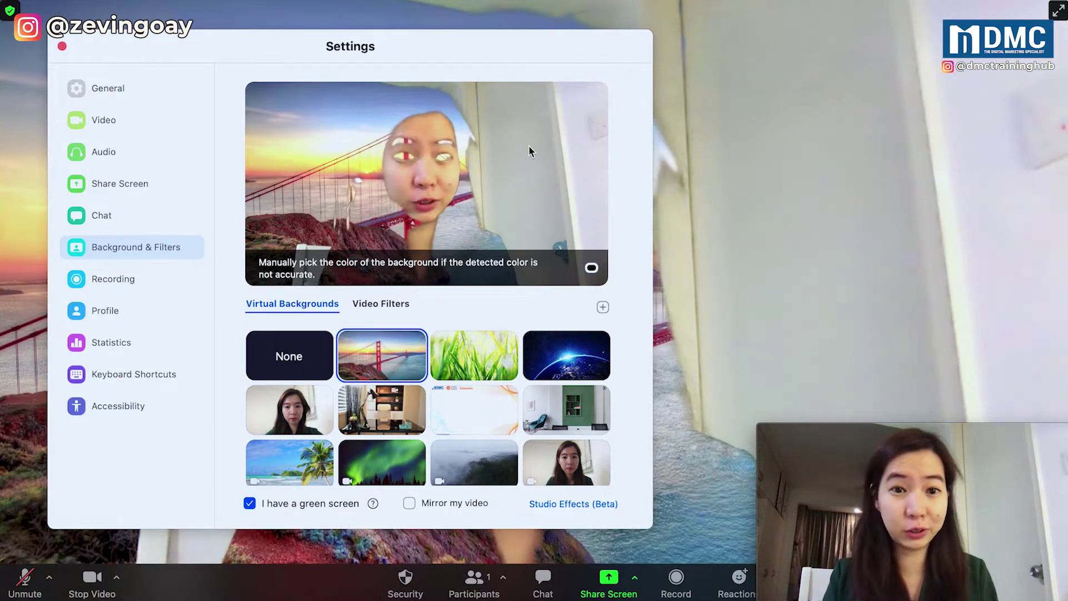
left_click(591, 268)
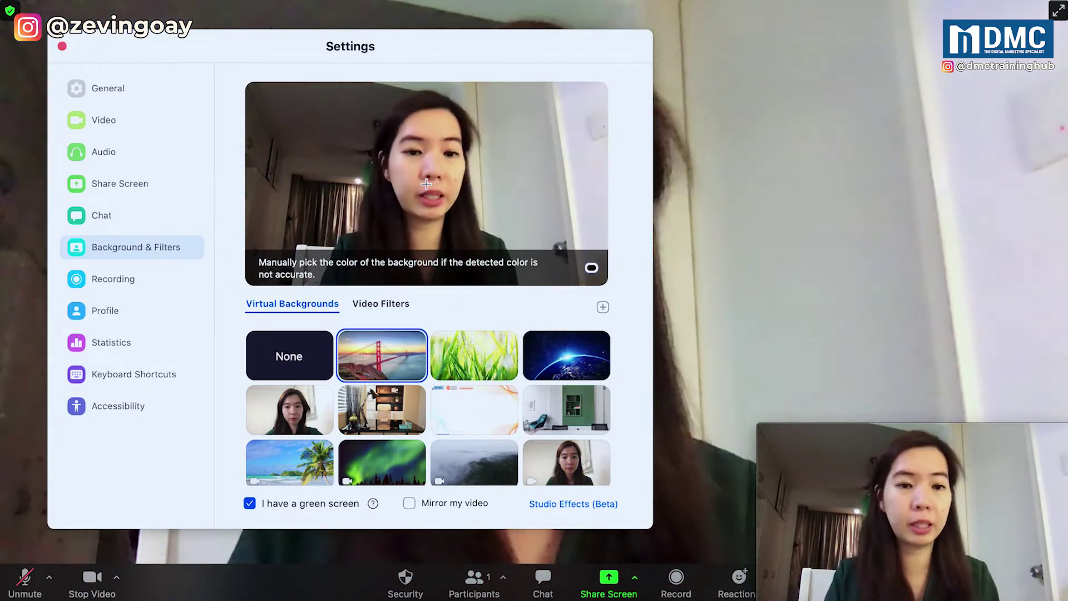
Untick green screen, try the green room image, then apply the DMC slide background and start adding an image.
left_click(249, 503)
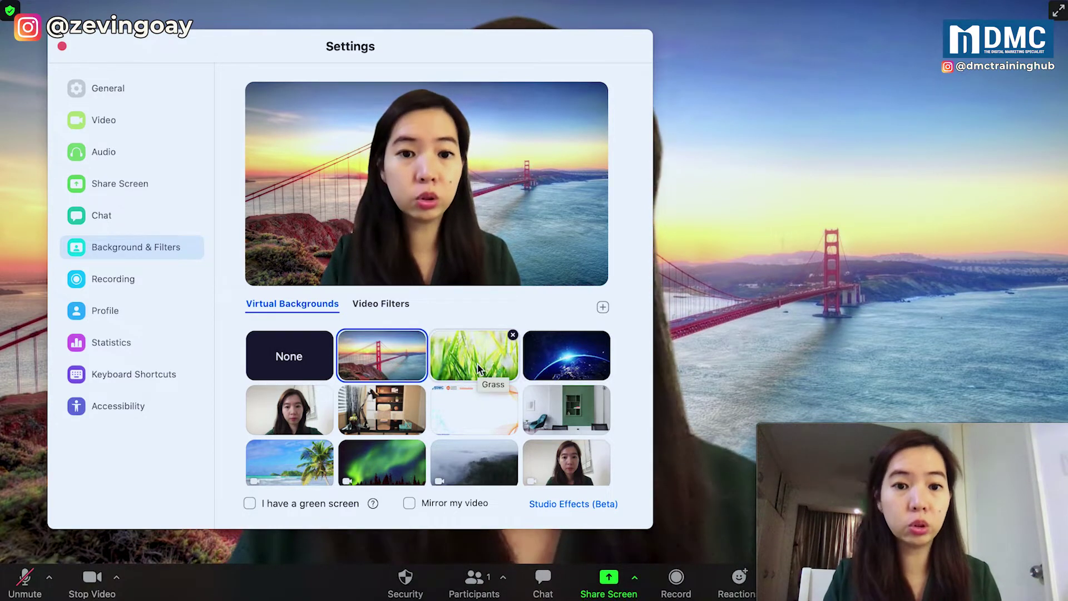
left_click(554, 405)
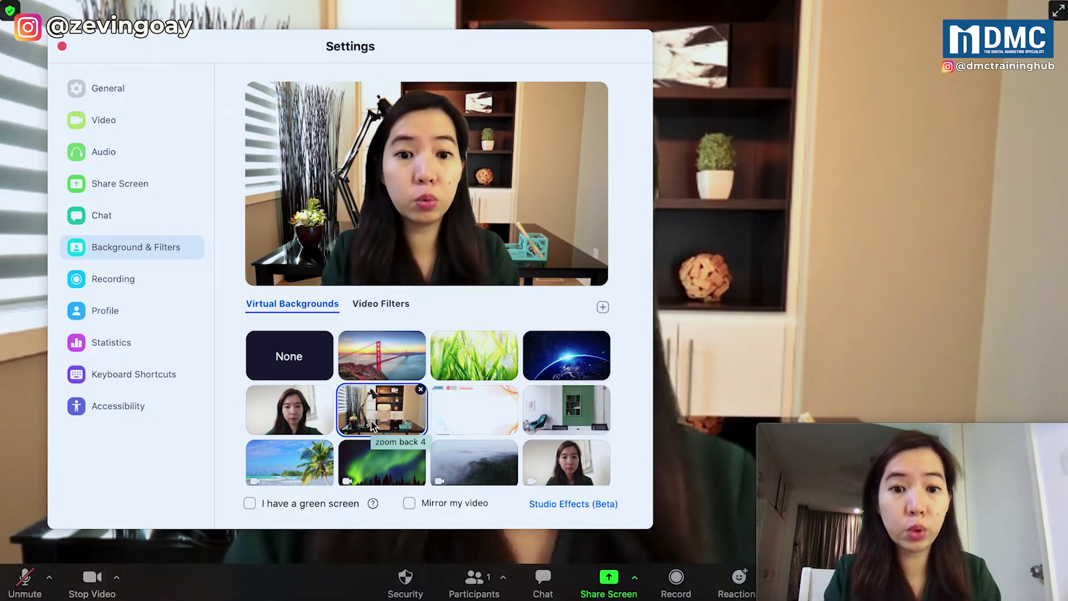
left_click(469, 408)
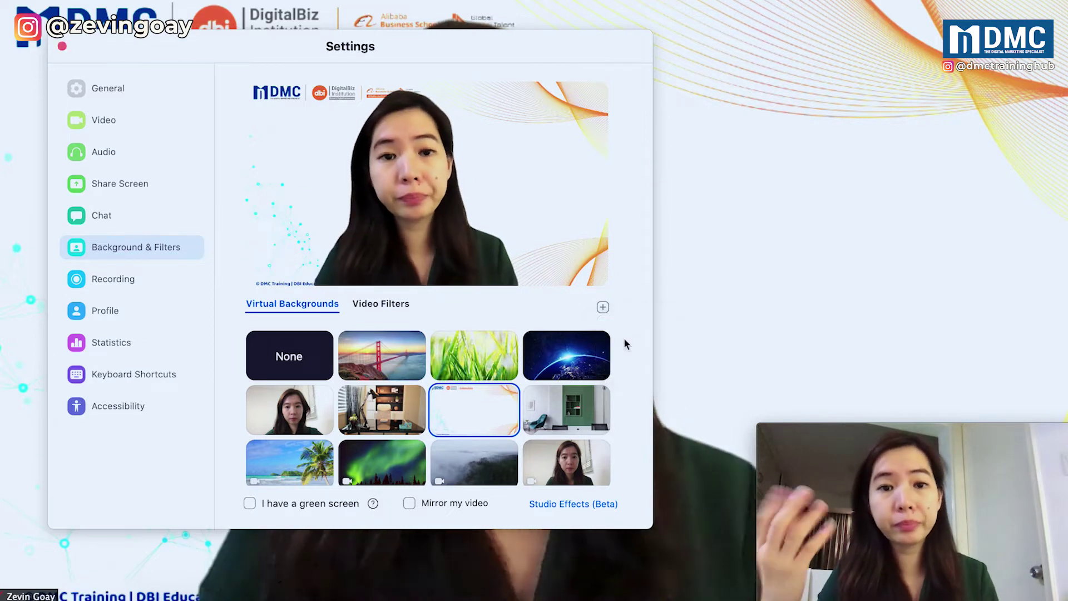
left_click(624, 339)
Add zoom background.jpg from Downloads as the foggy forest background and close Settings.
scroll(225, 289, "down", 10)
left_click(225, 286)
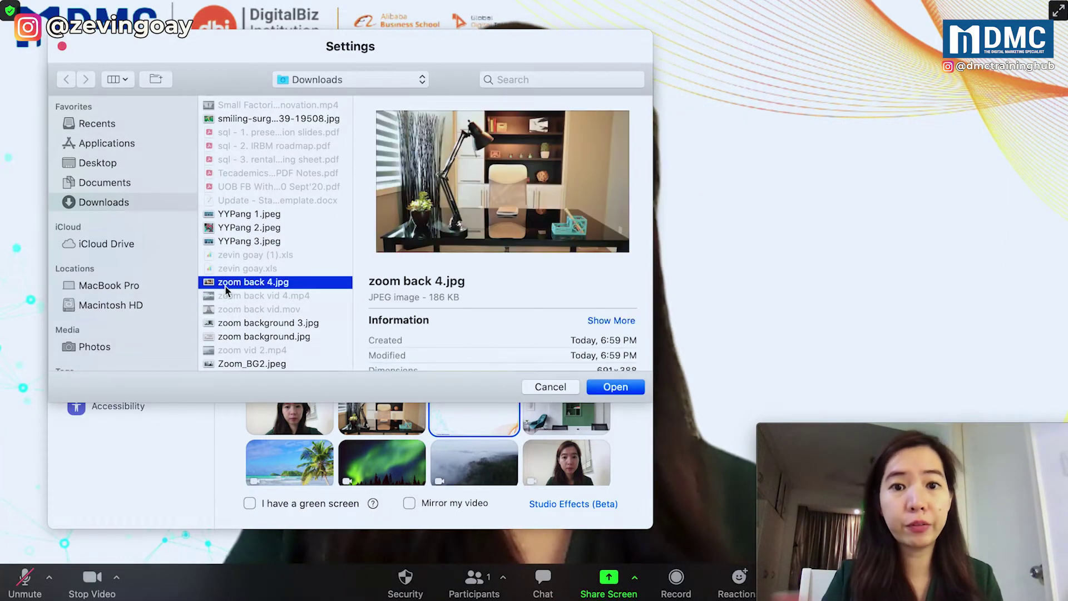
left_click(244, 327)
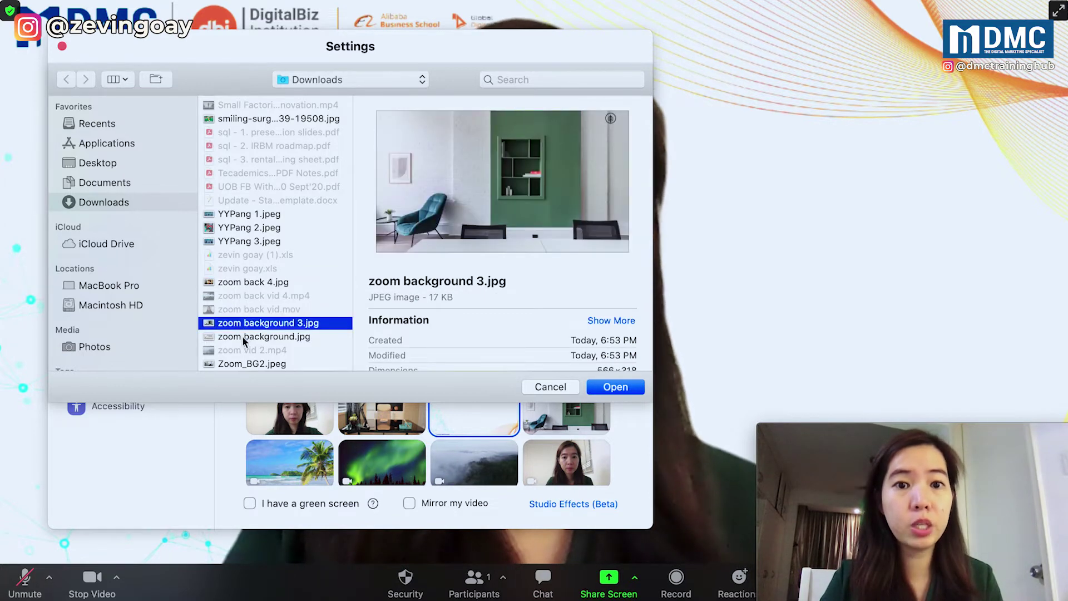
left_click(244, 336)
double_click(244, 338)
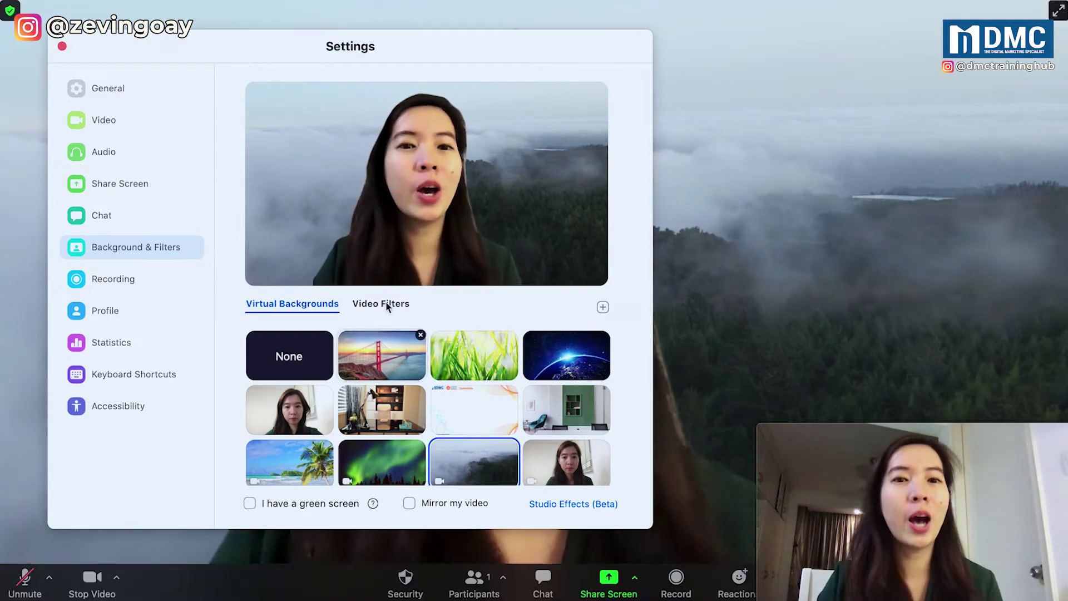
left_click(63, 47)
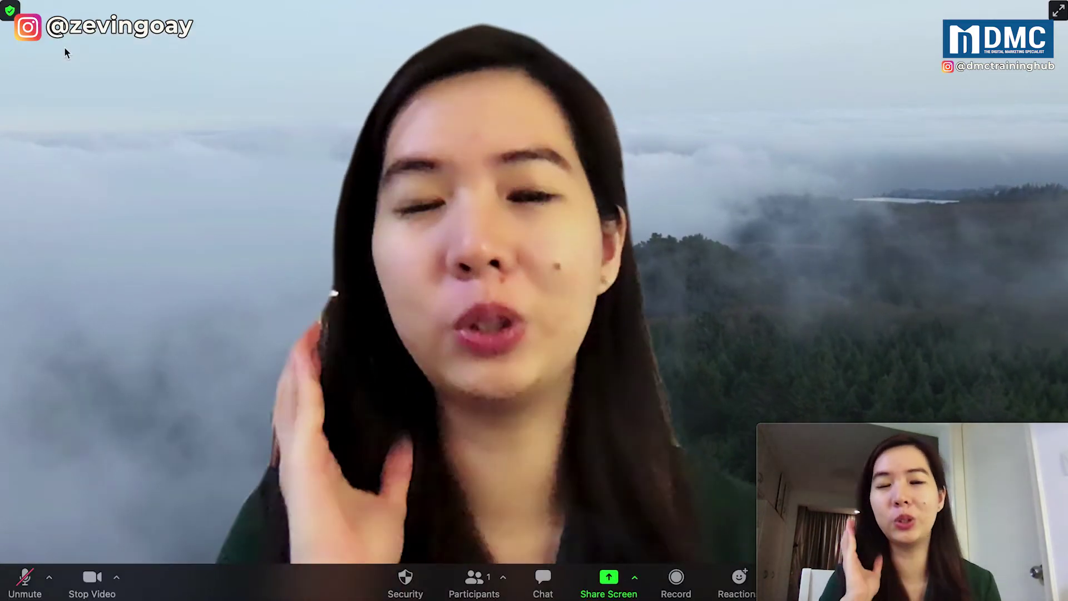